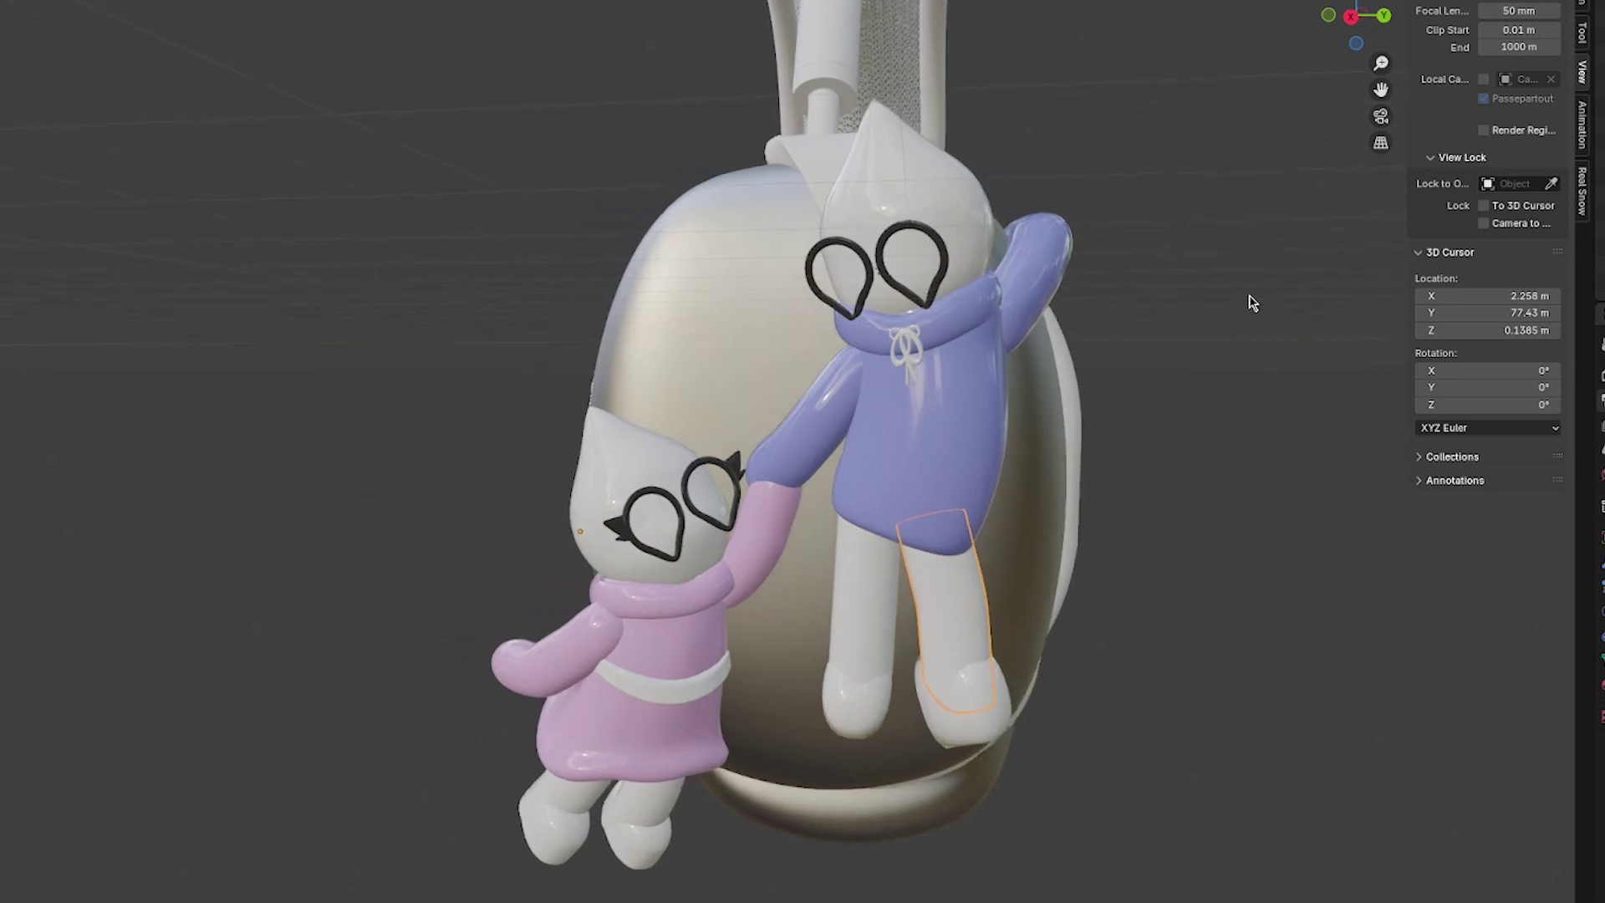
Orbit the view around the two hanging characters on the earcup
middle_drag(1251, 300, 1396, 307)
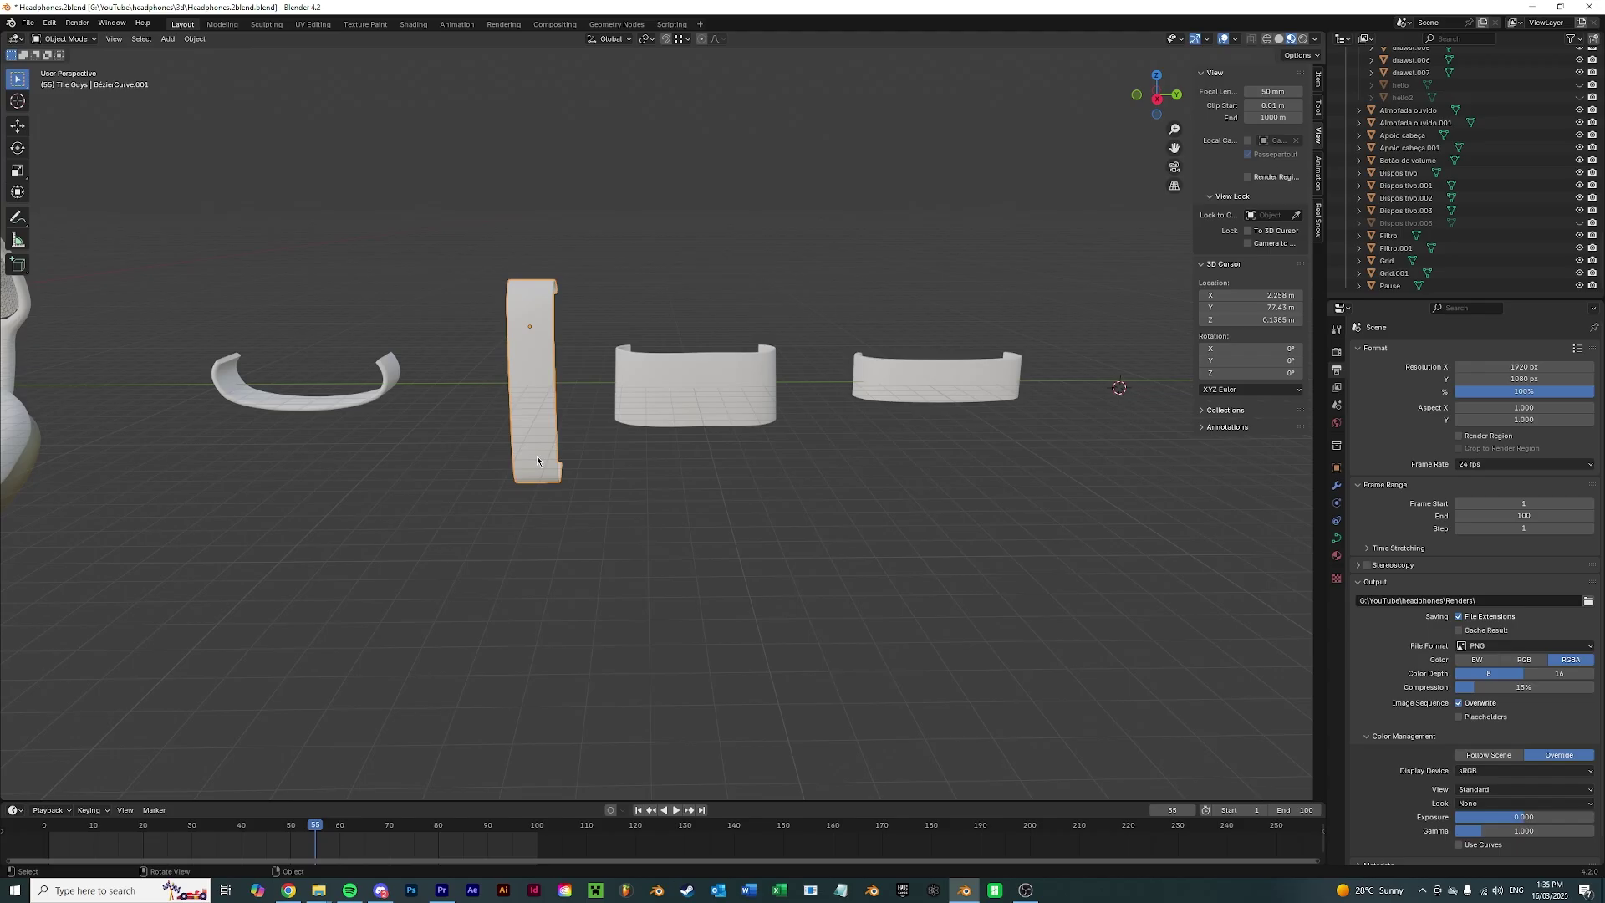
Start a Y-axis move on the selected clip piece, then cancel it
key(g)
key(y)
right_click(533, 457)
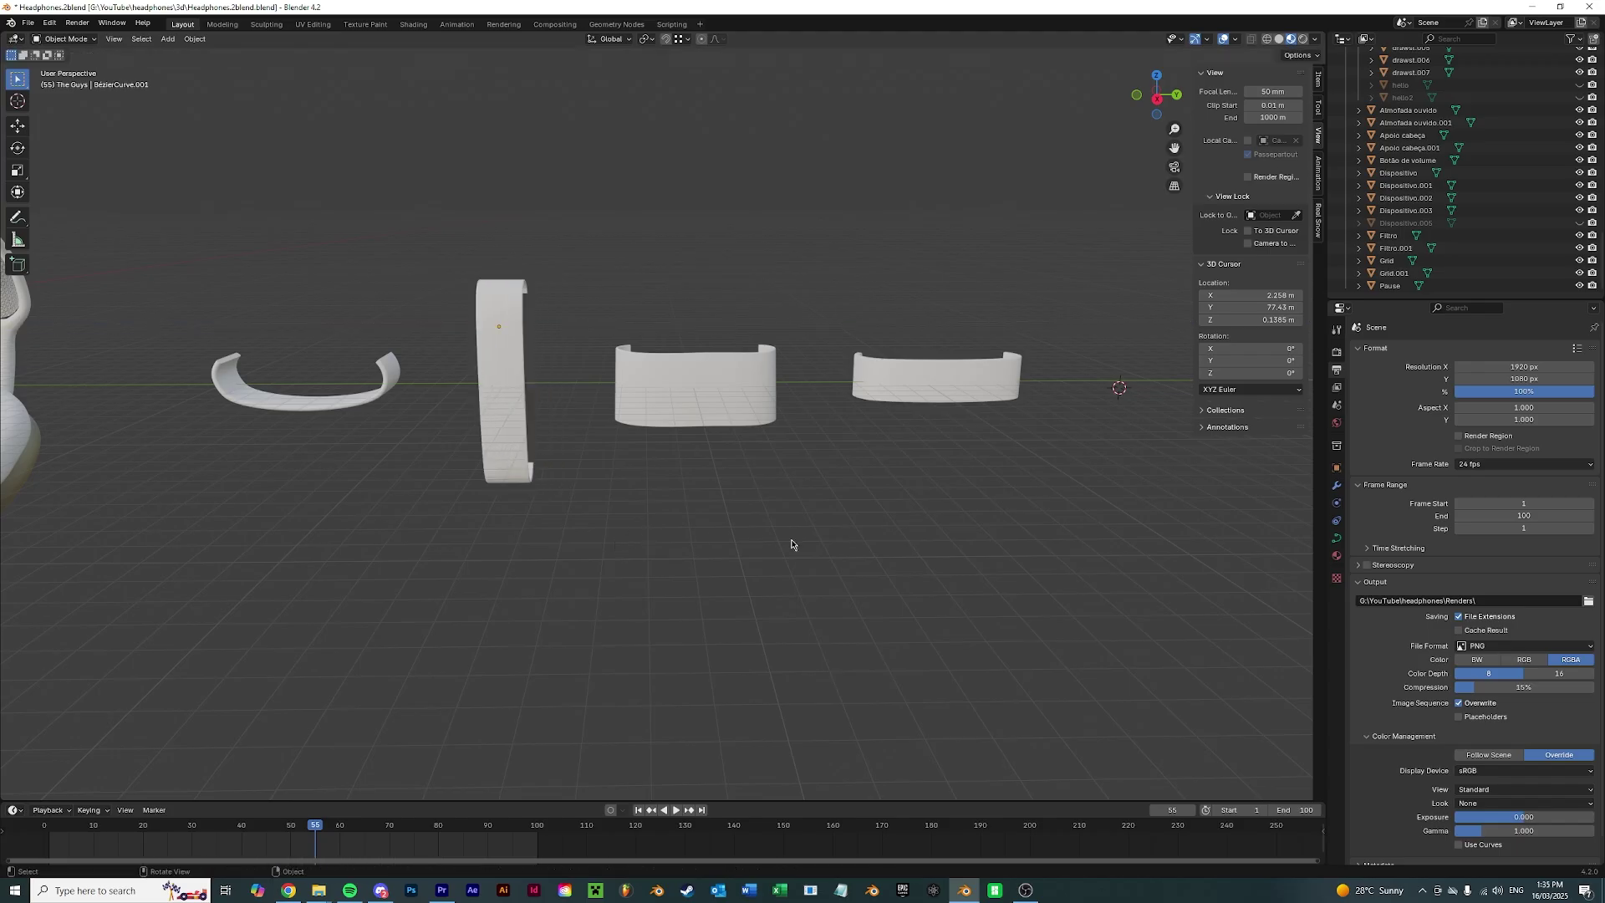
Duplicate the oval earcup piece in place
shift+middle_drag(792, 545, 401, 510)
click(986, 418)
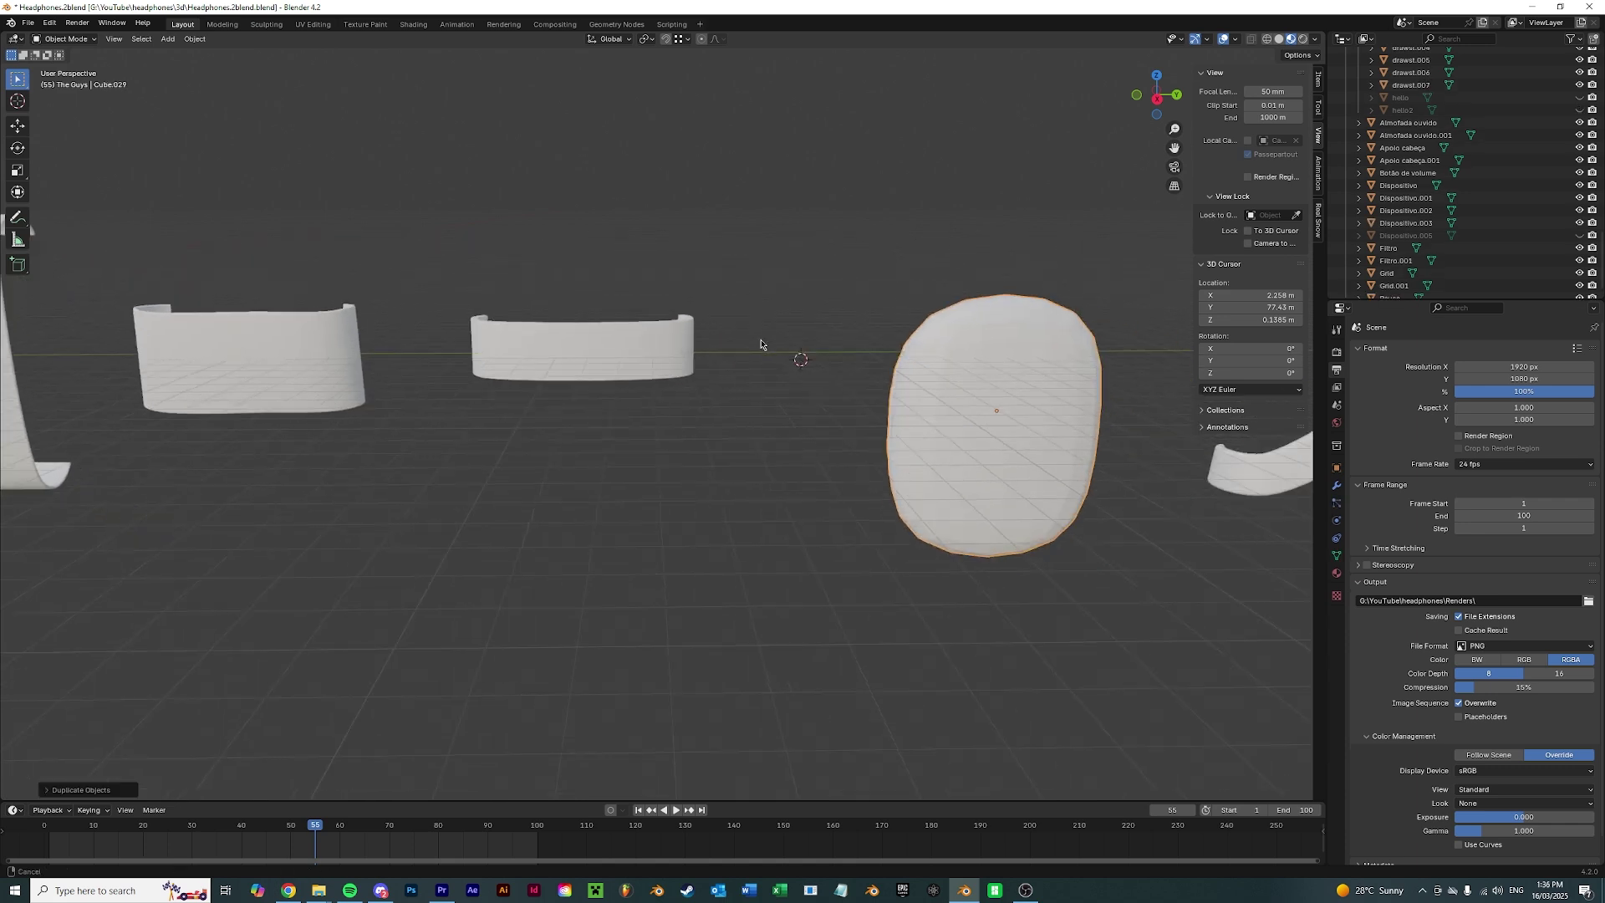
key(shift+d)
right_click(1005, 380)
middle_drag(1046, 377, 1045, 369)
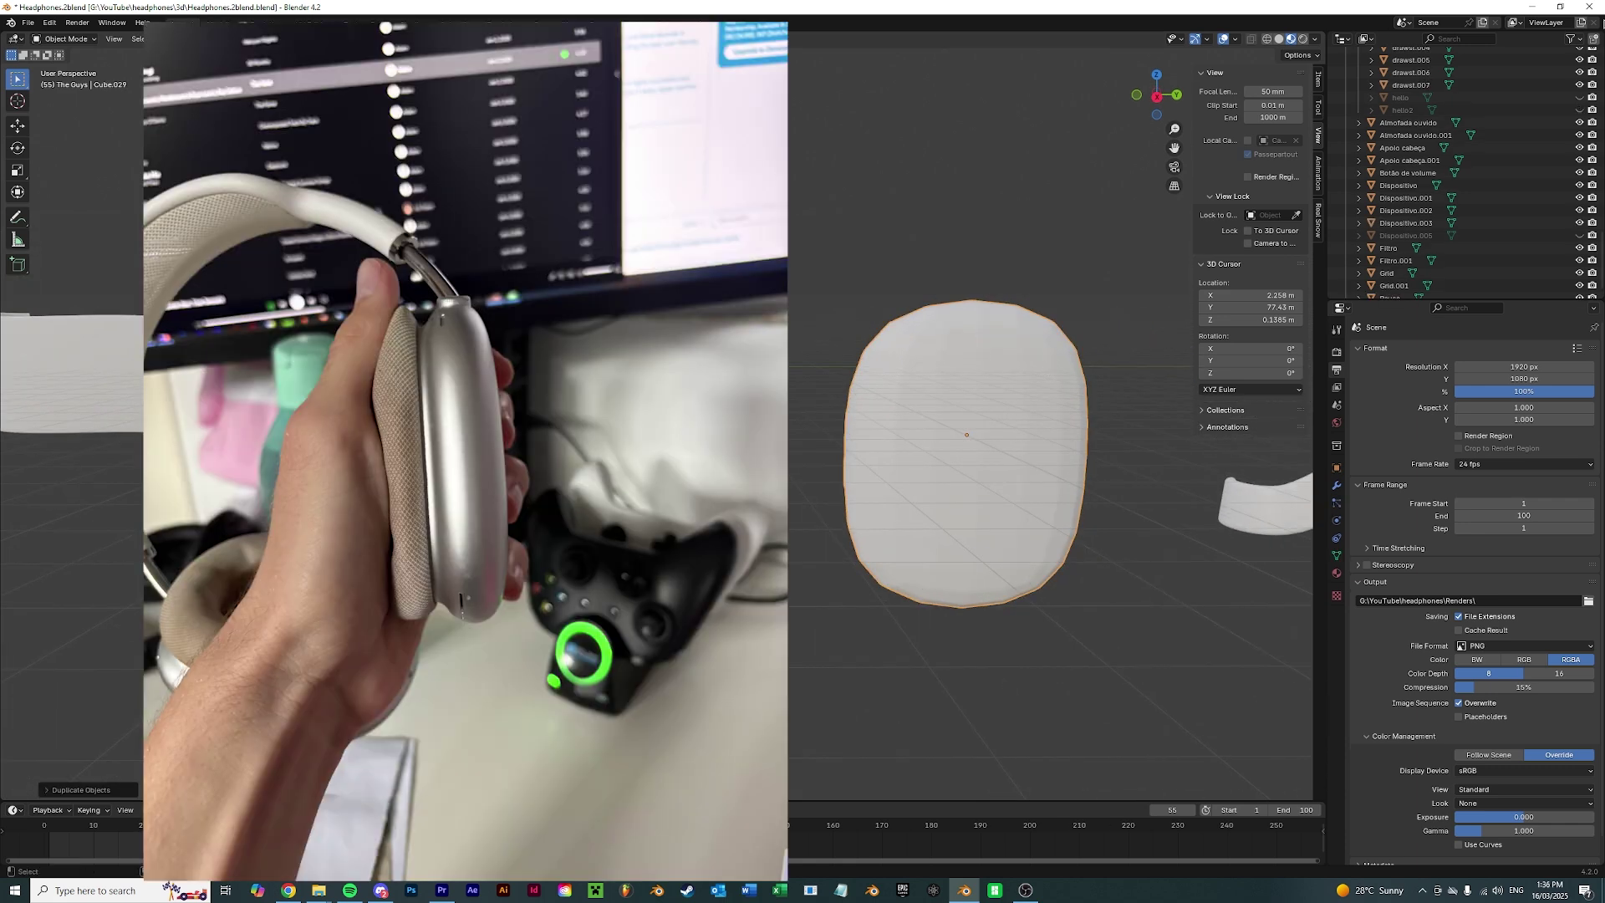
Briefly show the reference image, hide it again, and begin moving the earcup copy
click(1579, 111)
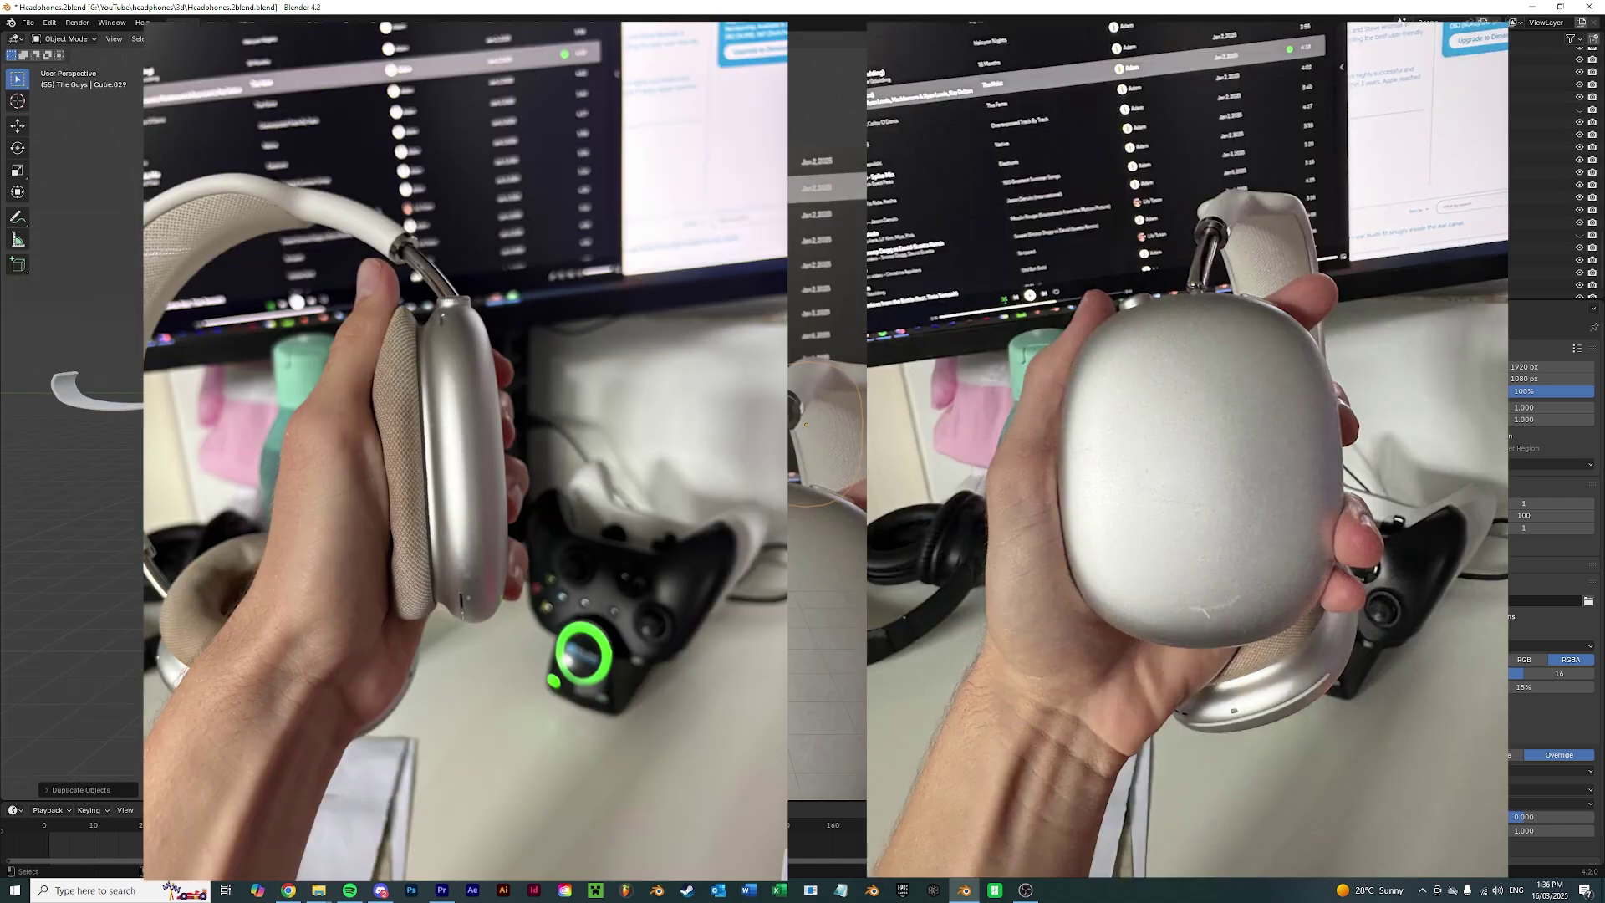
click(926, 393)
key(h)
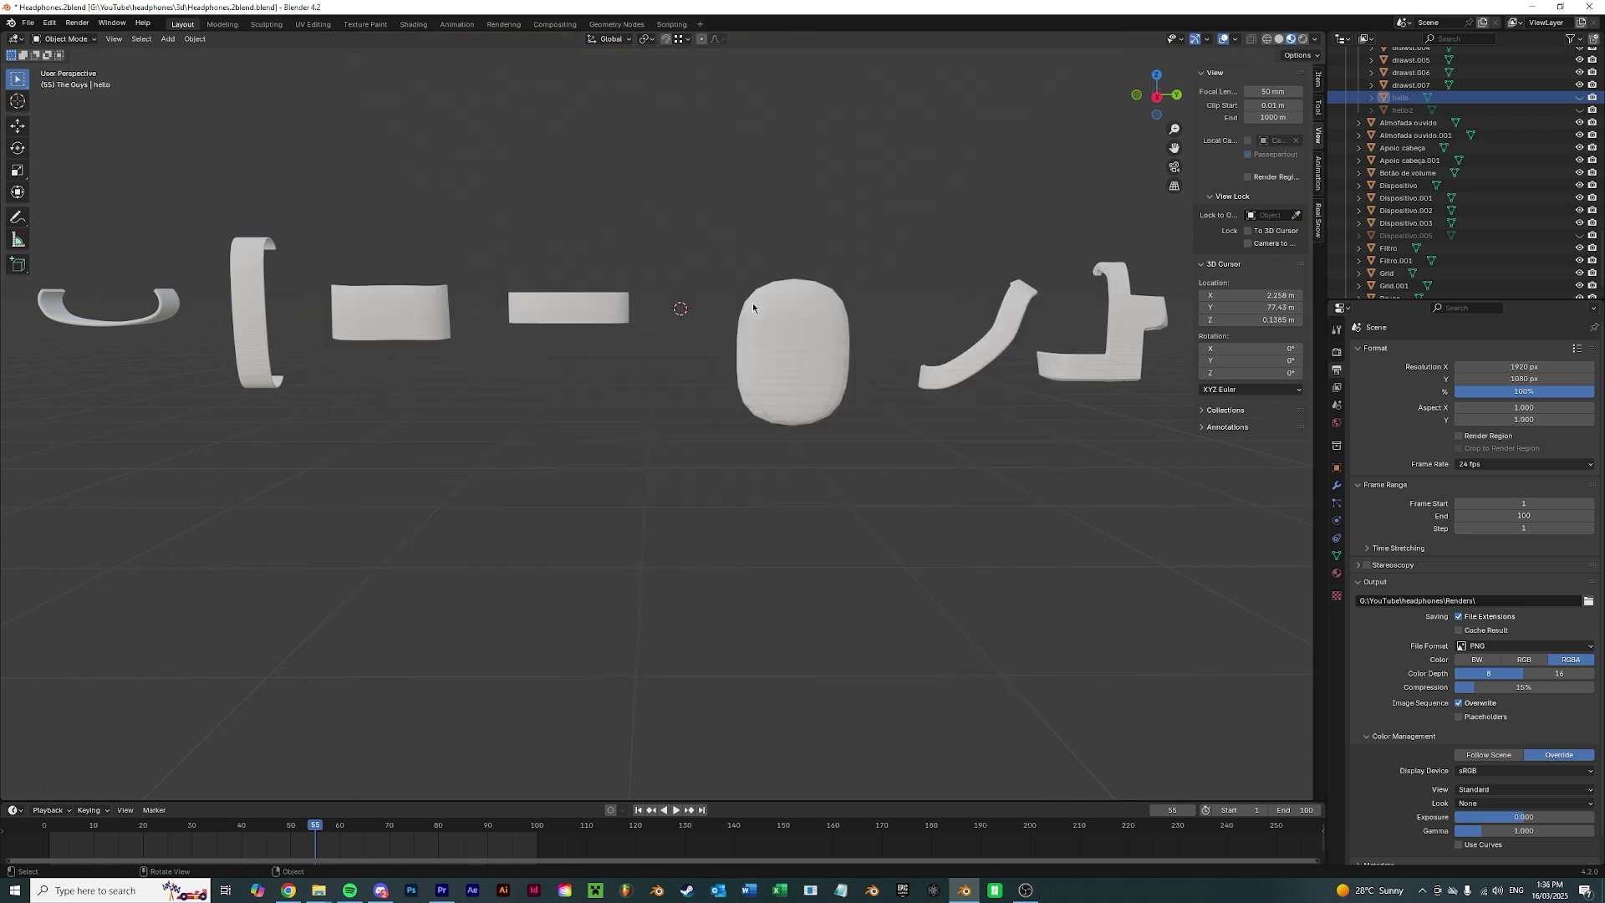
scroll(804, 329, up, 2)
scroll(539, 497, up, 4)
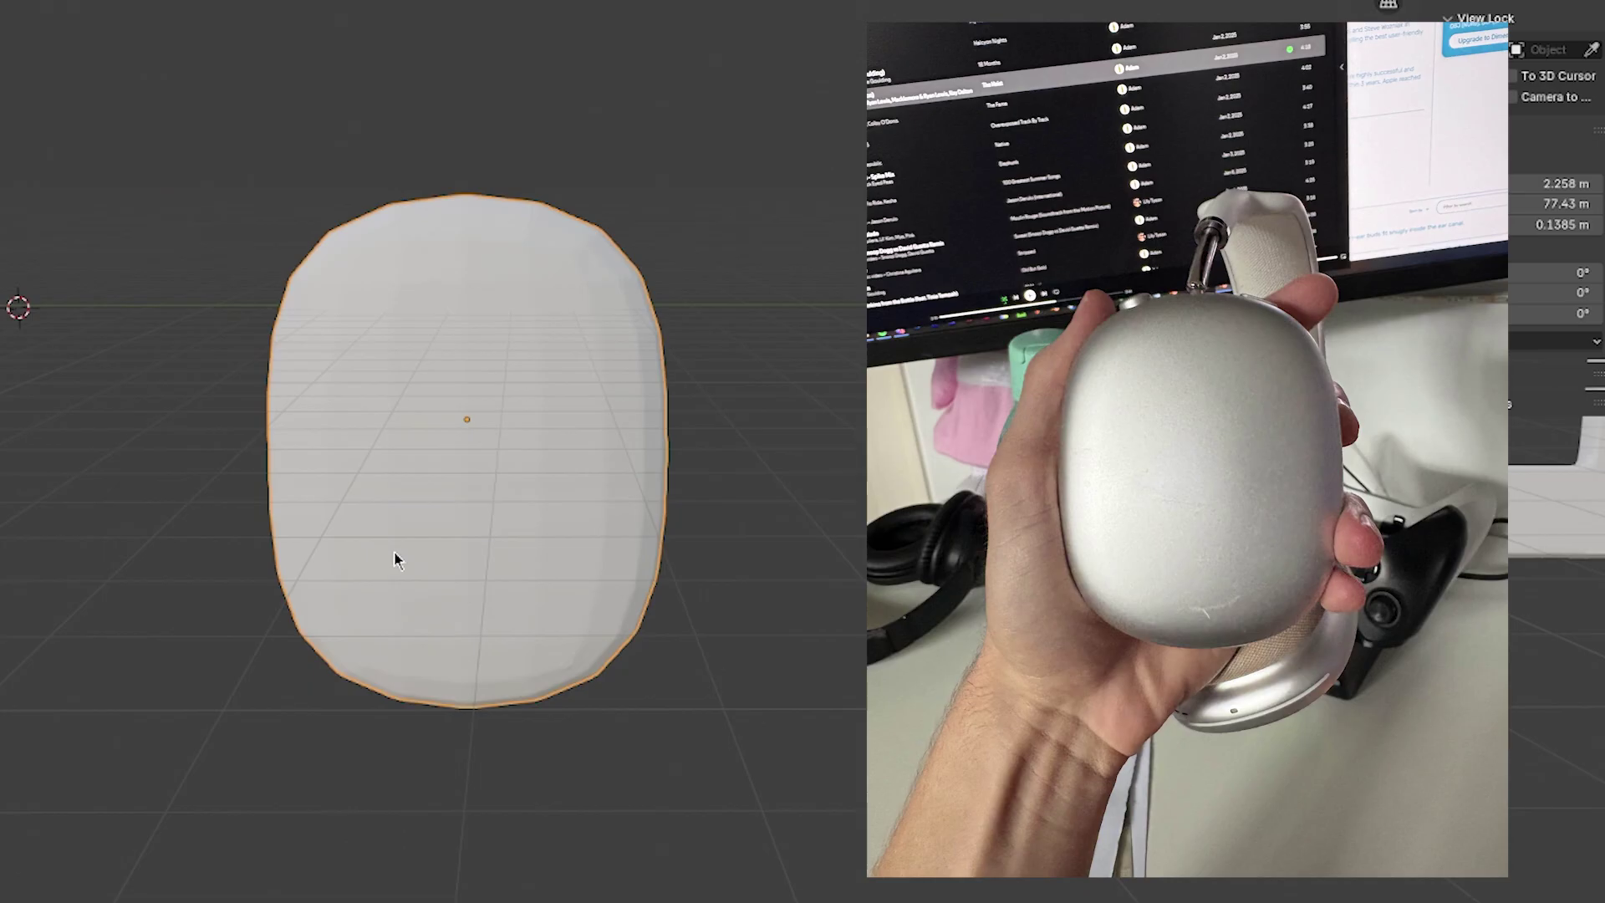
key(g)
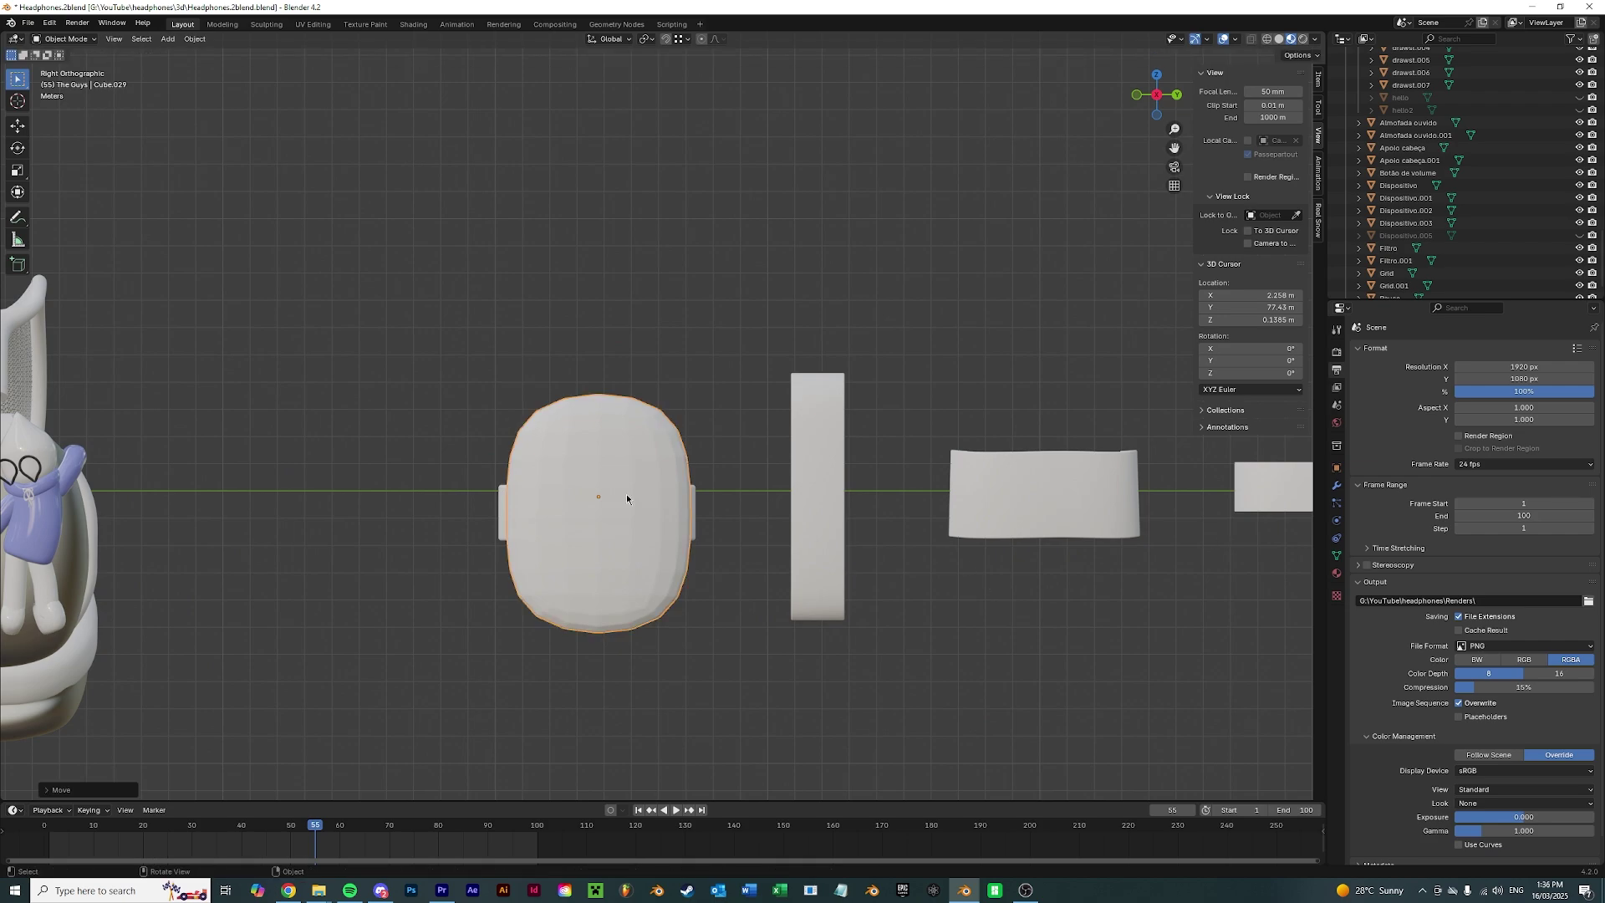
Orbit around the earcup copy, select it, and switch to the X-axis orthographic side view
middle_drag(627, 499, 855, 527)
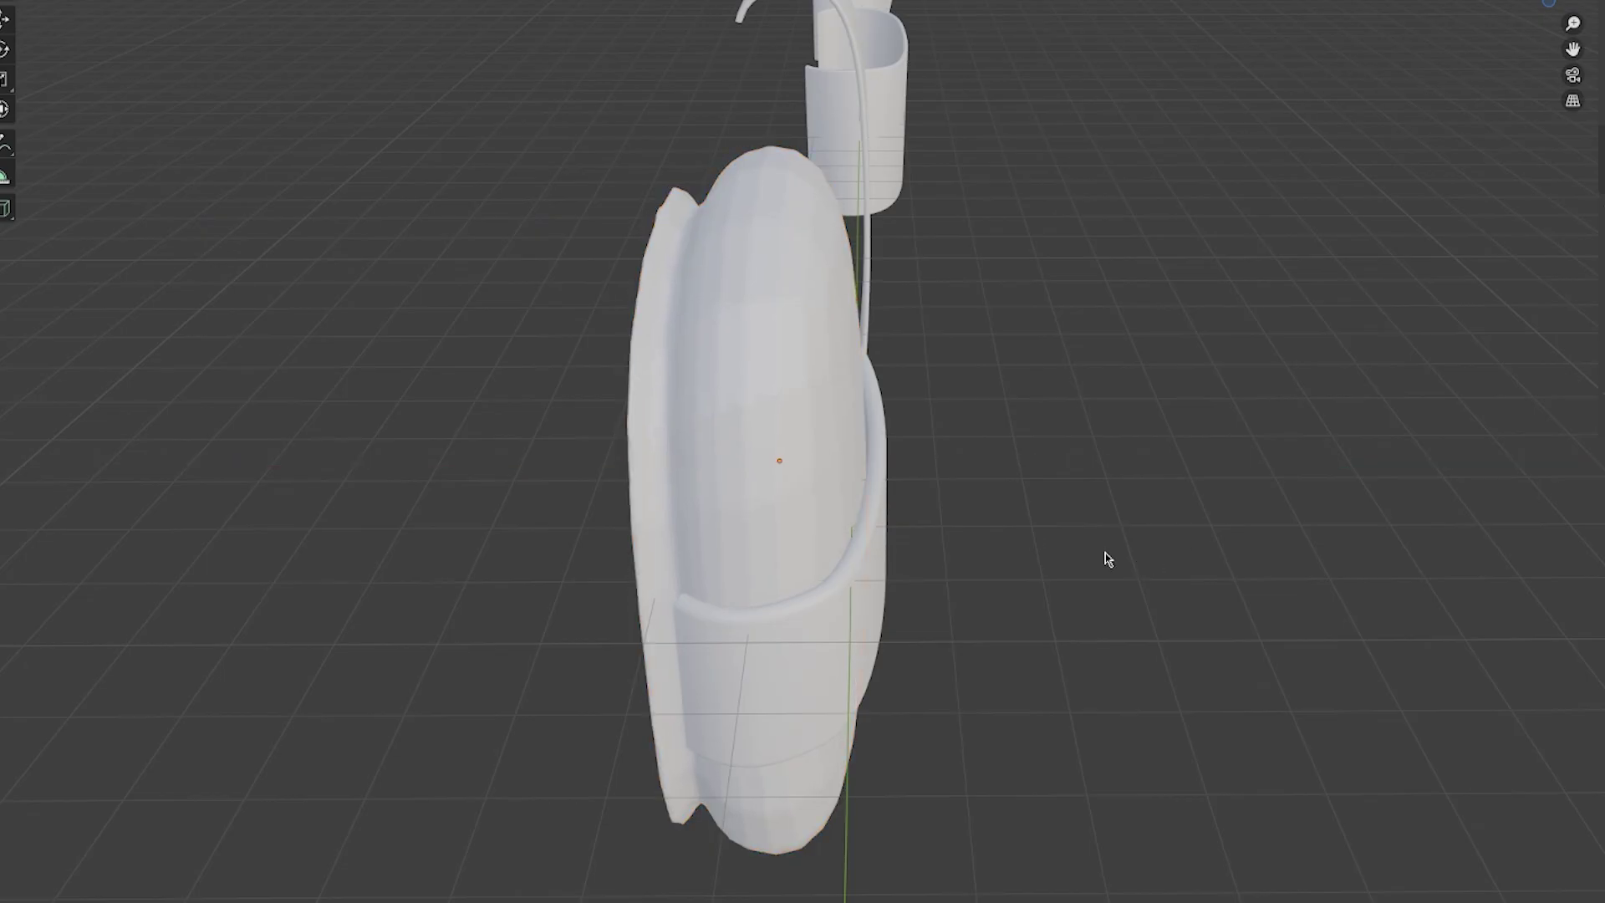
middle_drag(1108, 558, 866, 573)
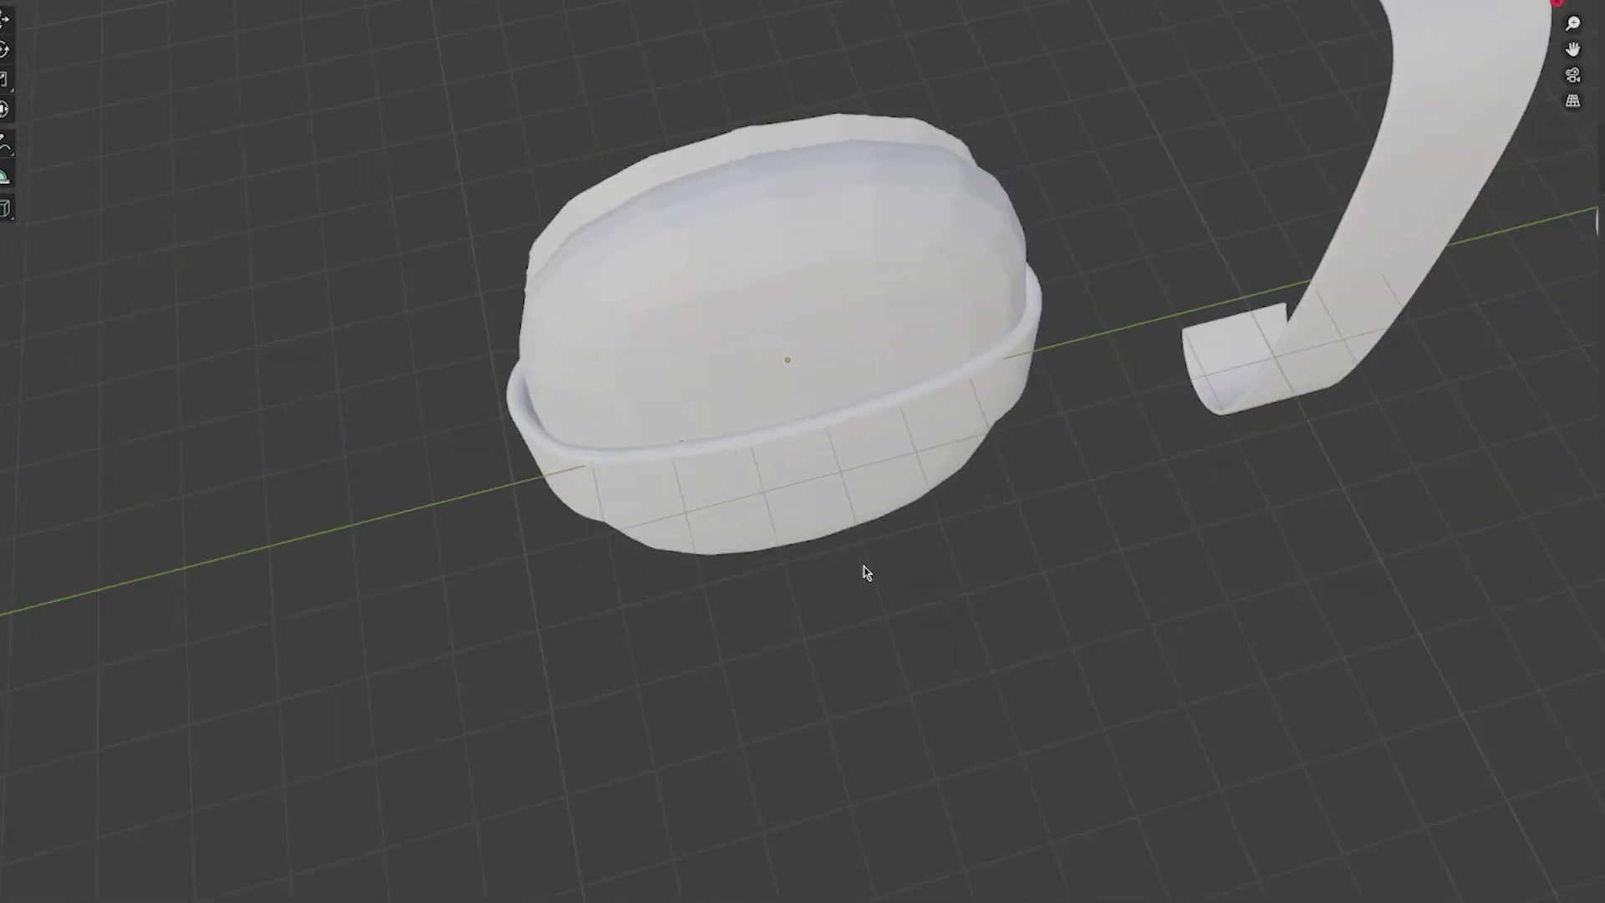
middle_drag(592, 439, 635, 330)
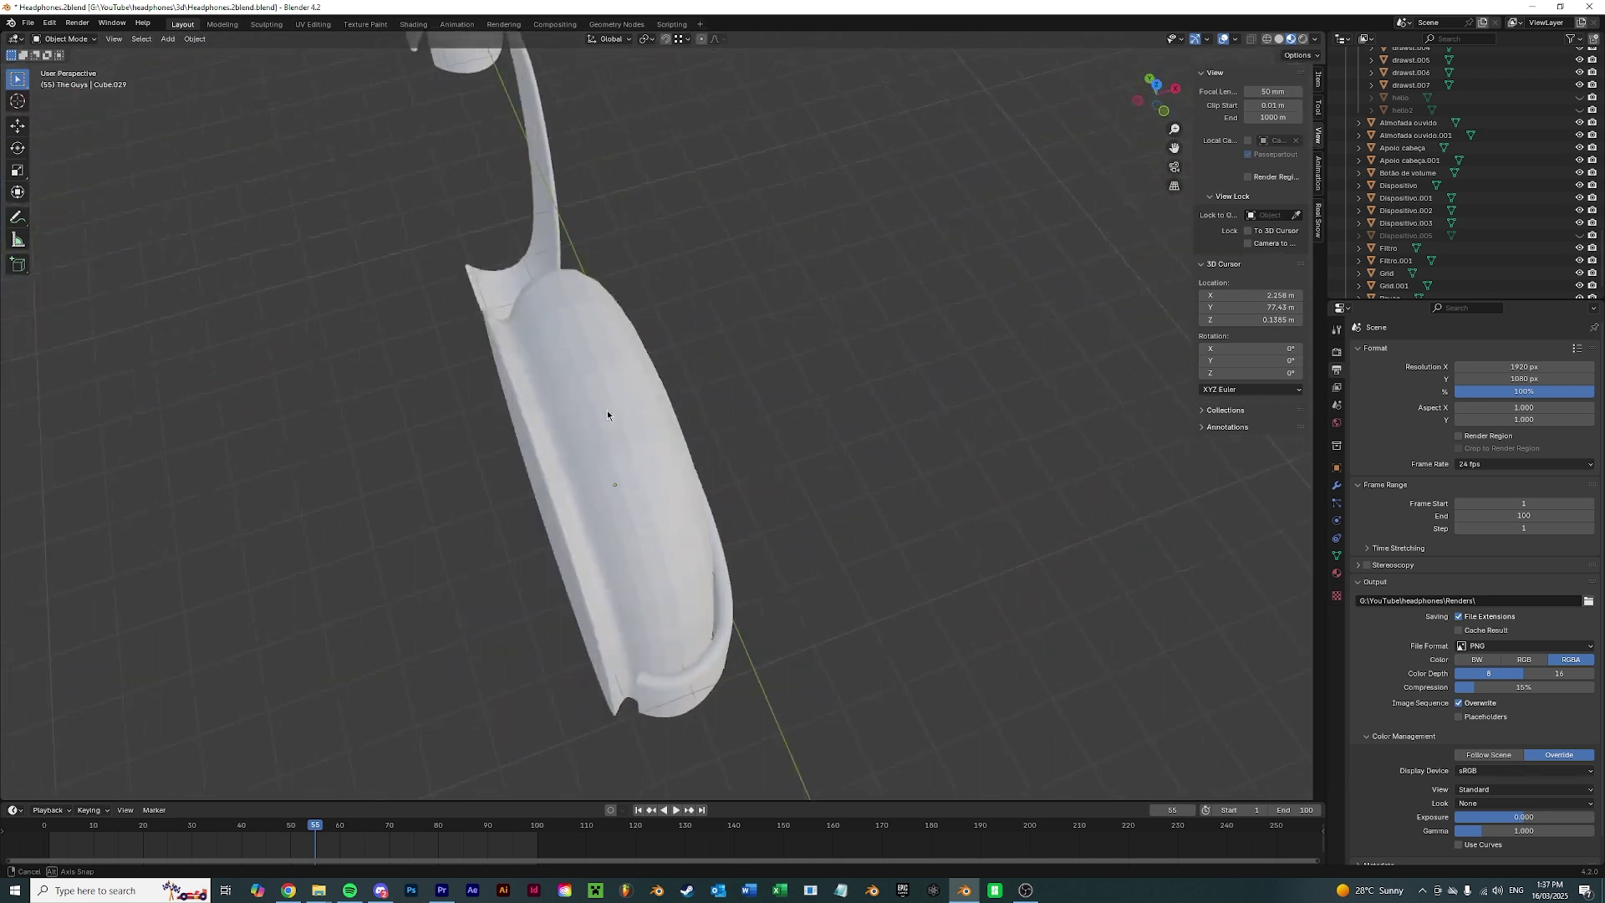
click(635, 330)
scroll(849, 318, down, 2)
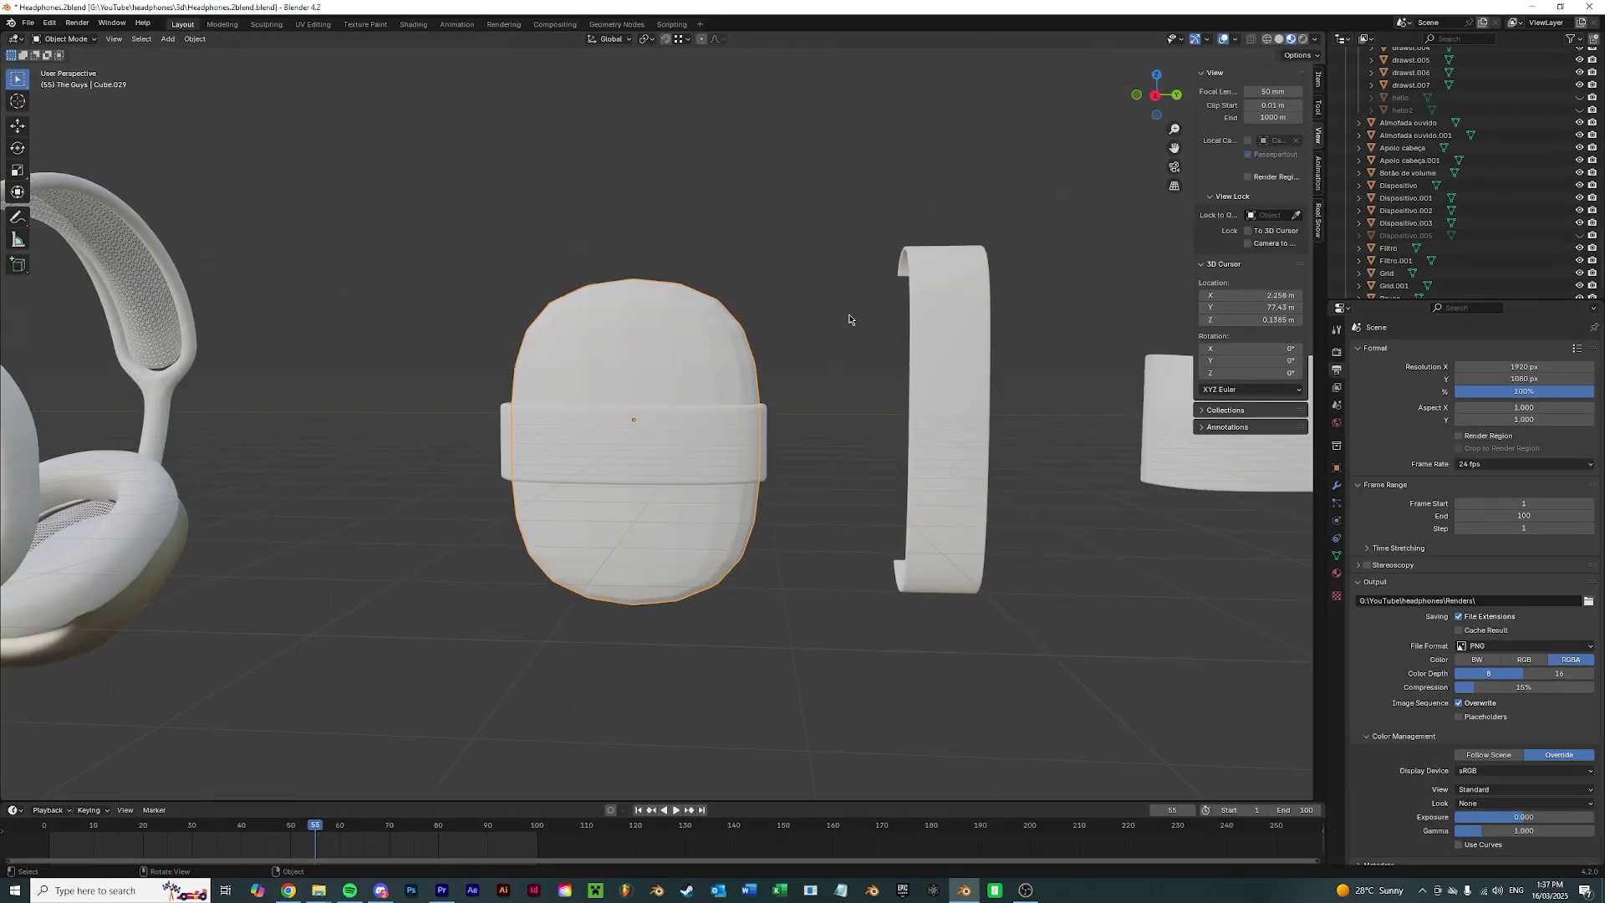
click(1161, 100)
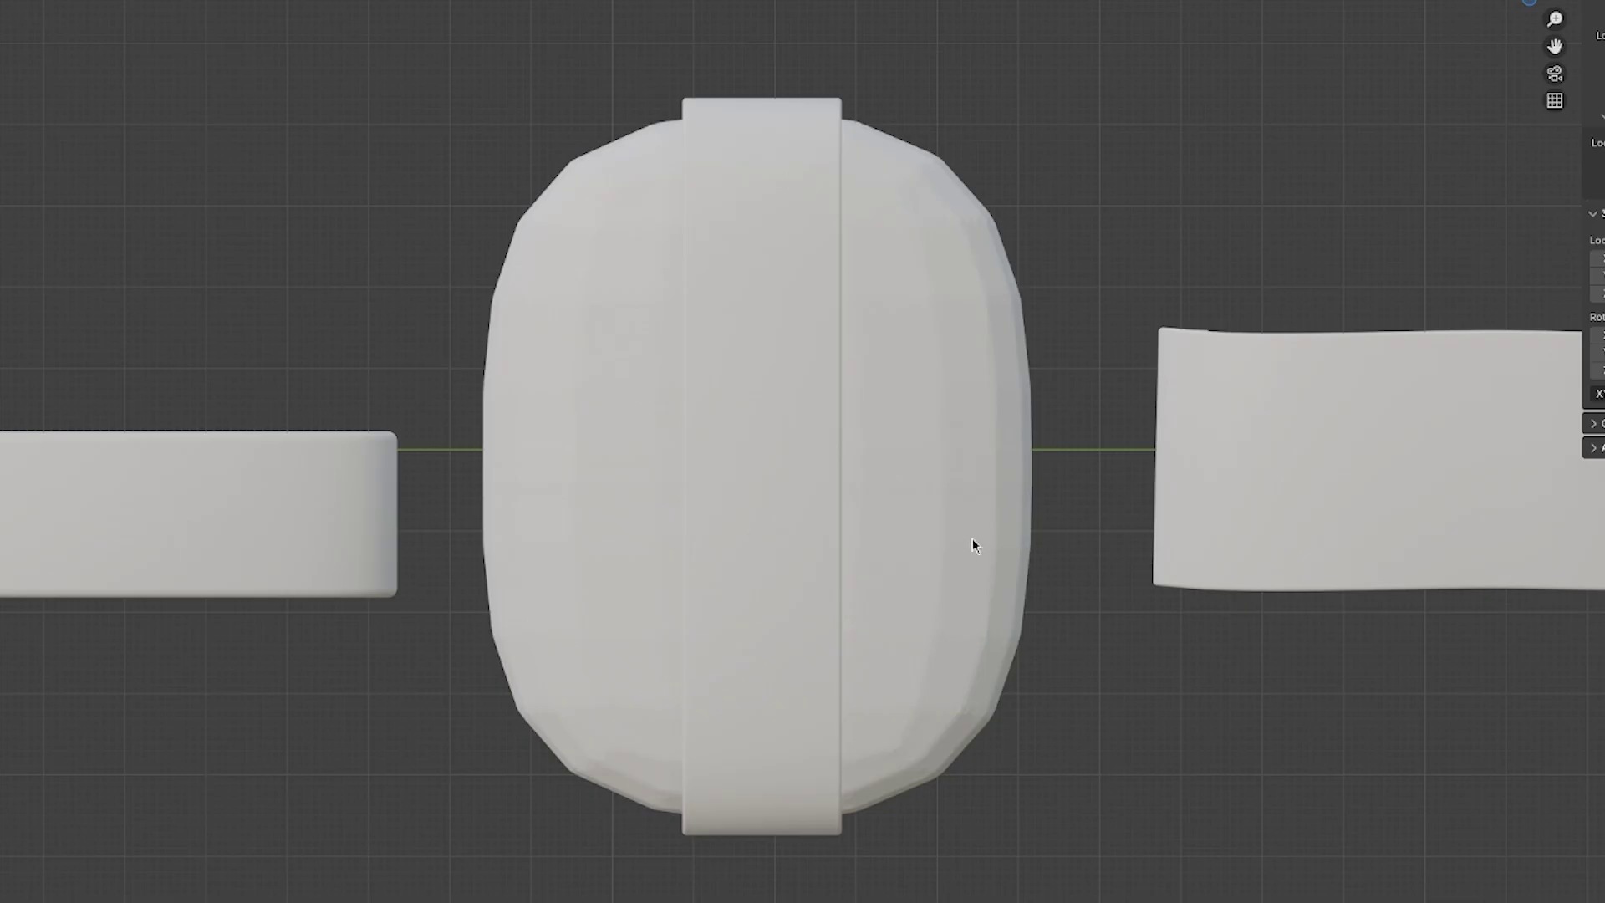
click(971, 538)
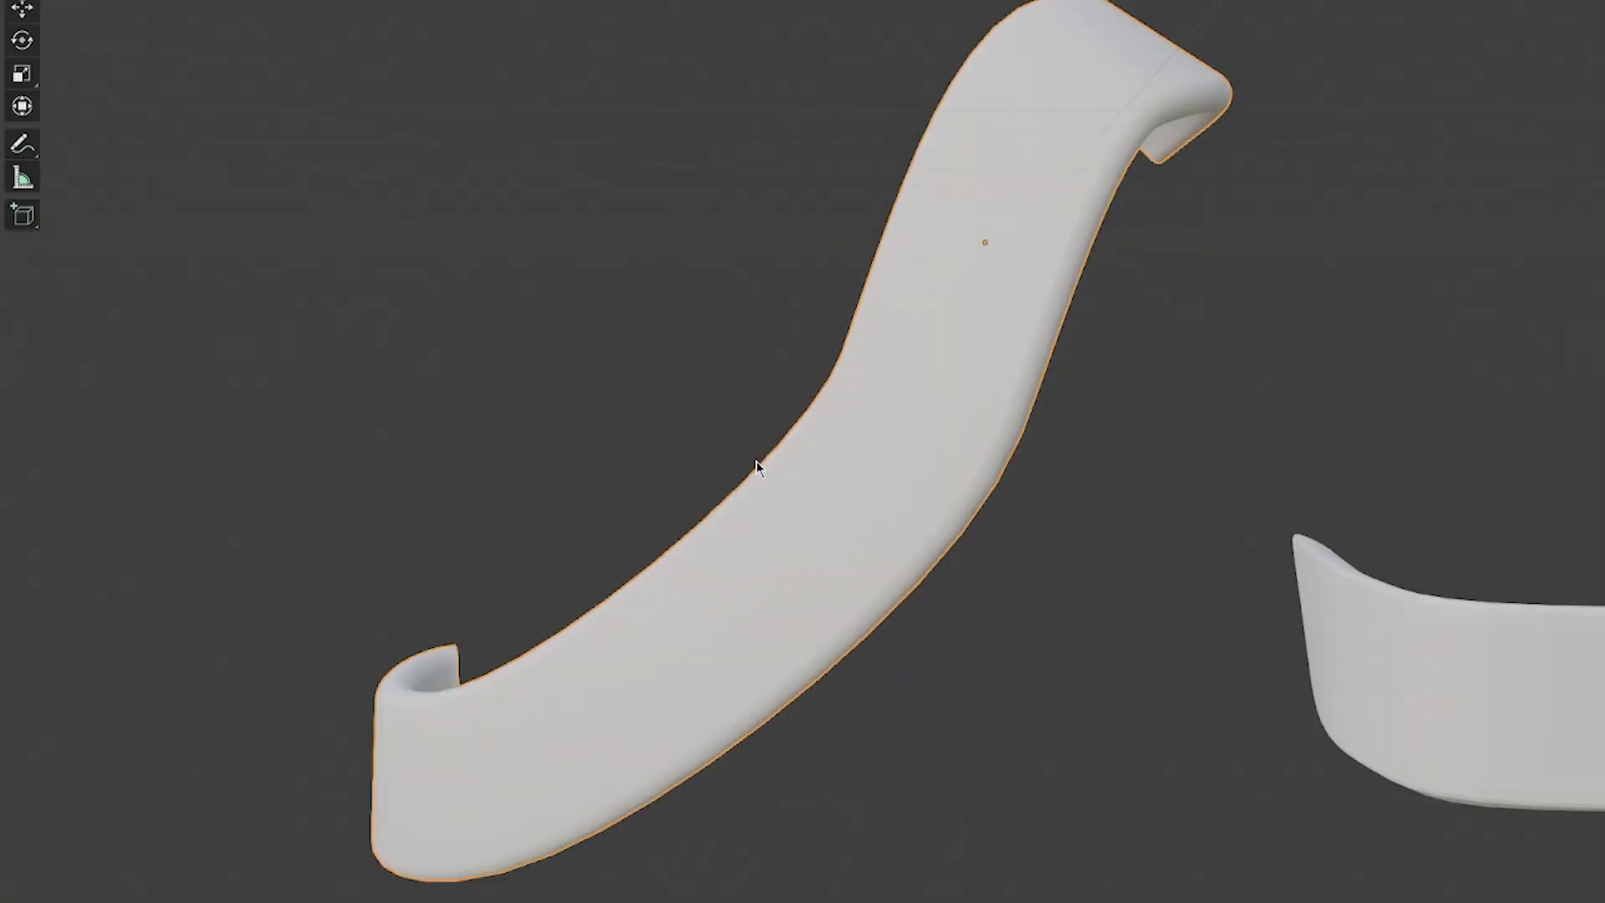
Zoom and orbit around the S-shaped hook clip and stepped clip to inspect their shapes
scroll(758, 463, down, 3)
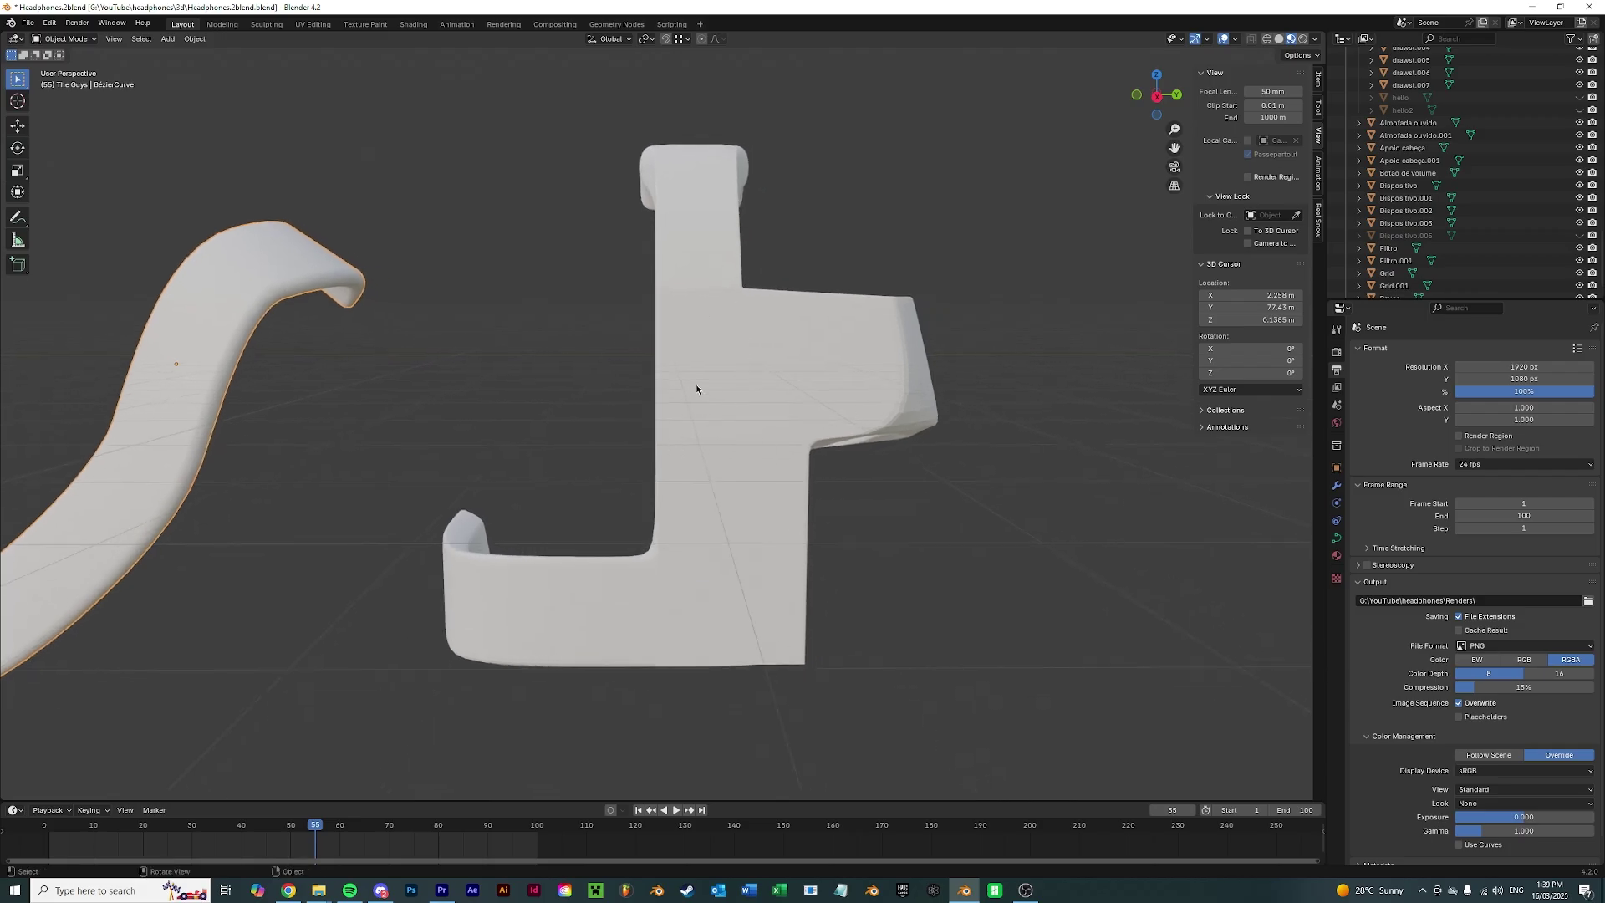
middle_drag(697, 388, 539, 441)
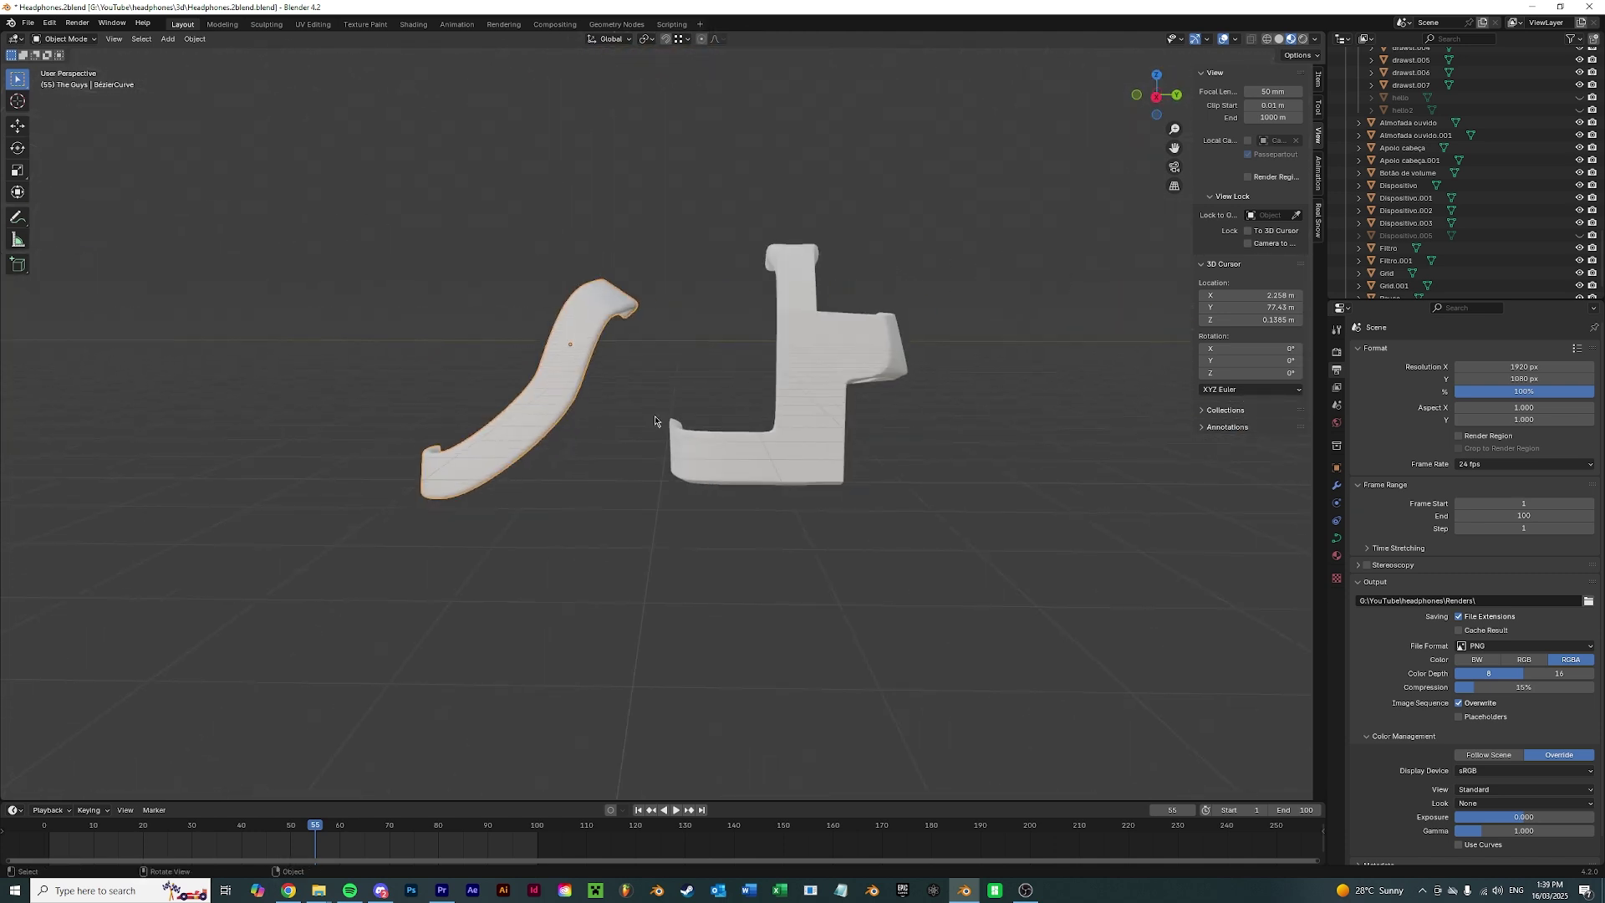
scroll(661, 389, up, 5)
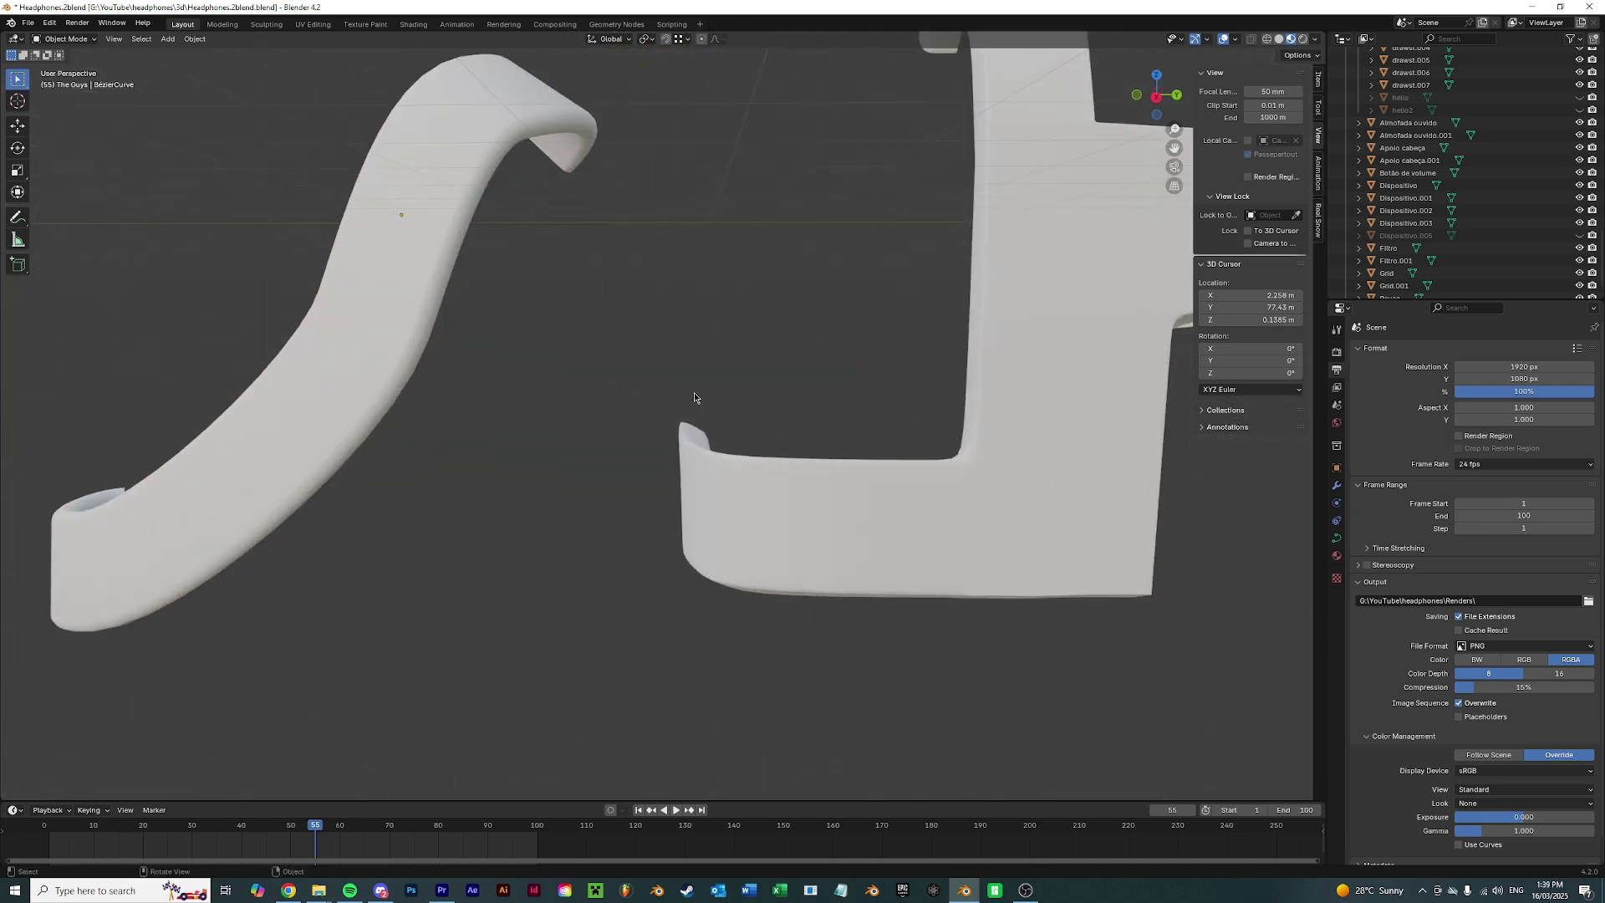
scroll(694, 393, down, 5)
middle_drag(724, 381, 681, 446)
scroll(680, 447, up, 5)
scroll(680, 437, down, 1)
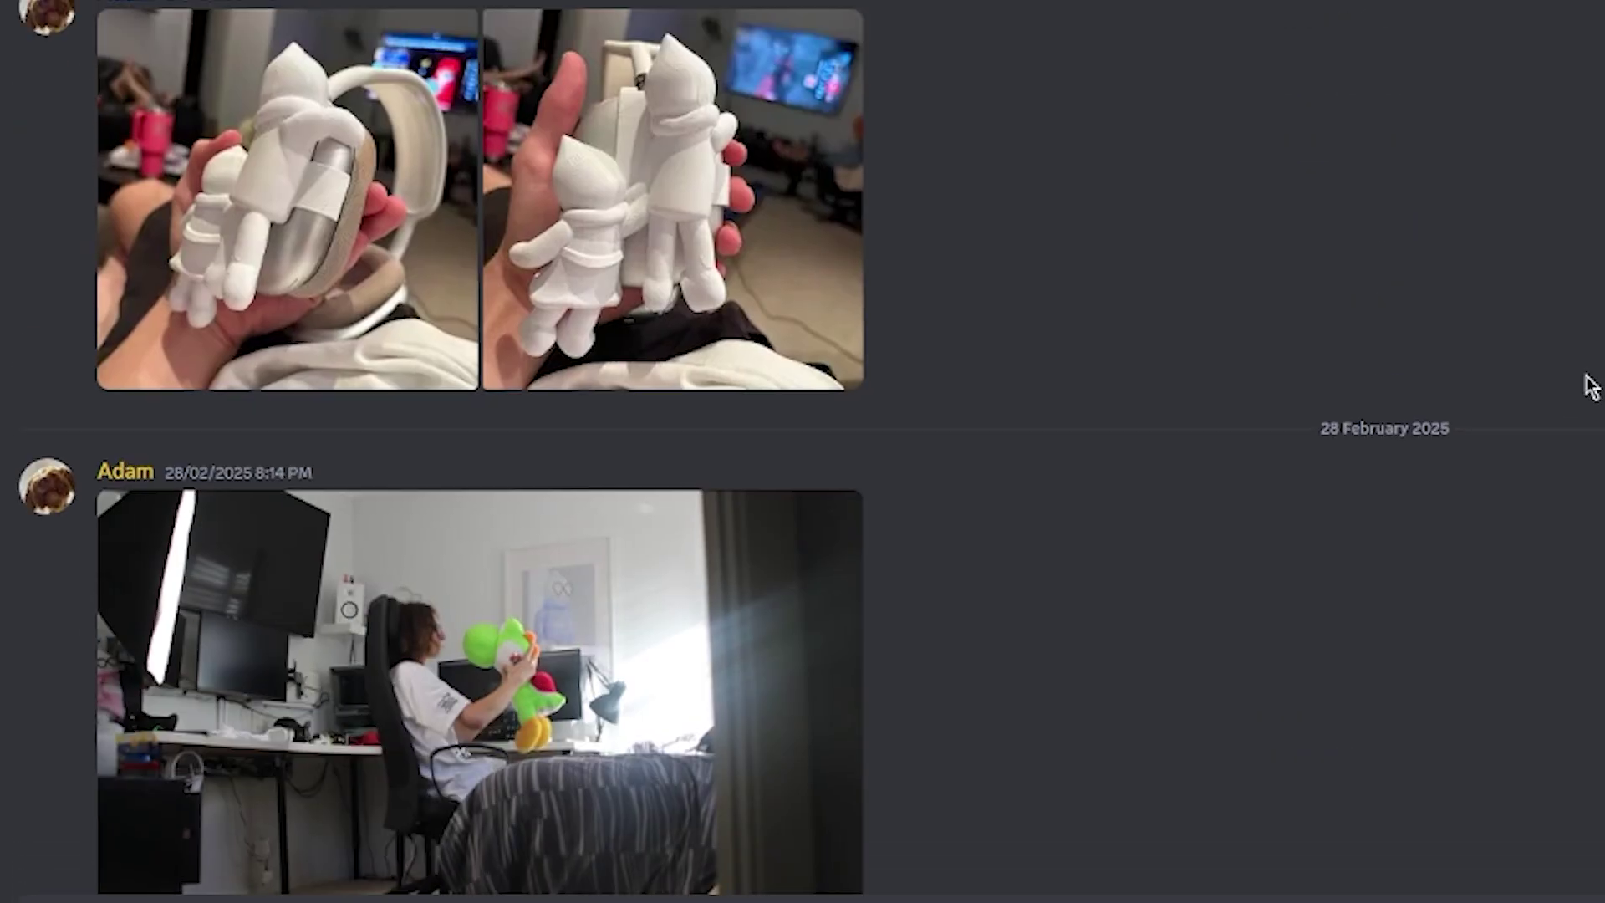
Scroll up through older image posts past the headphone renders
scroll(1587, 383, up, 15)
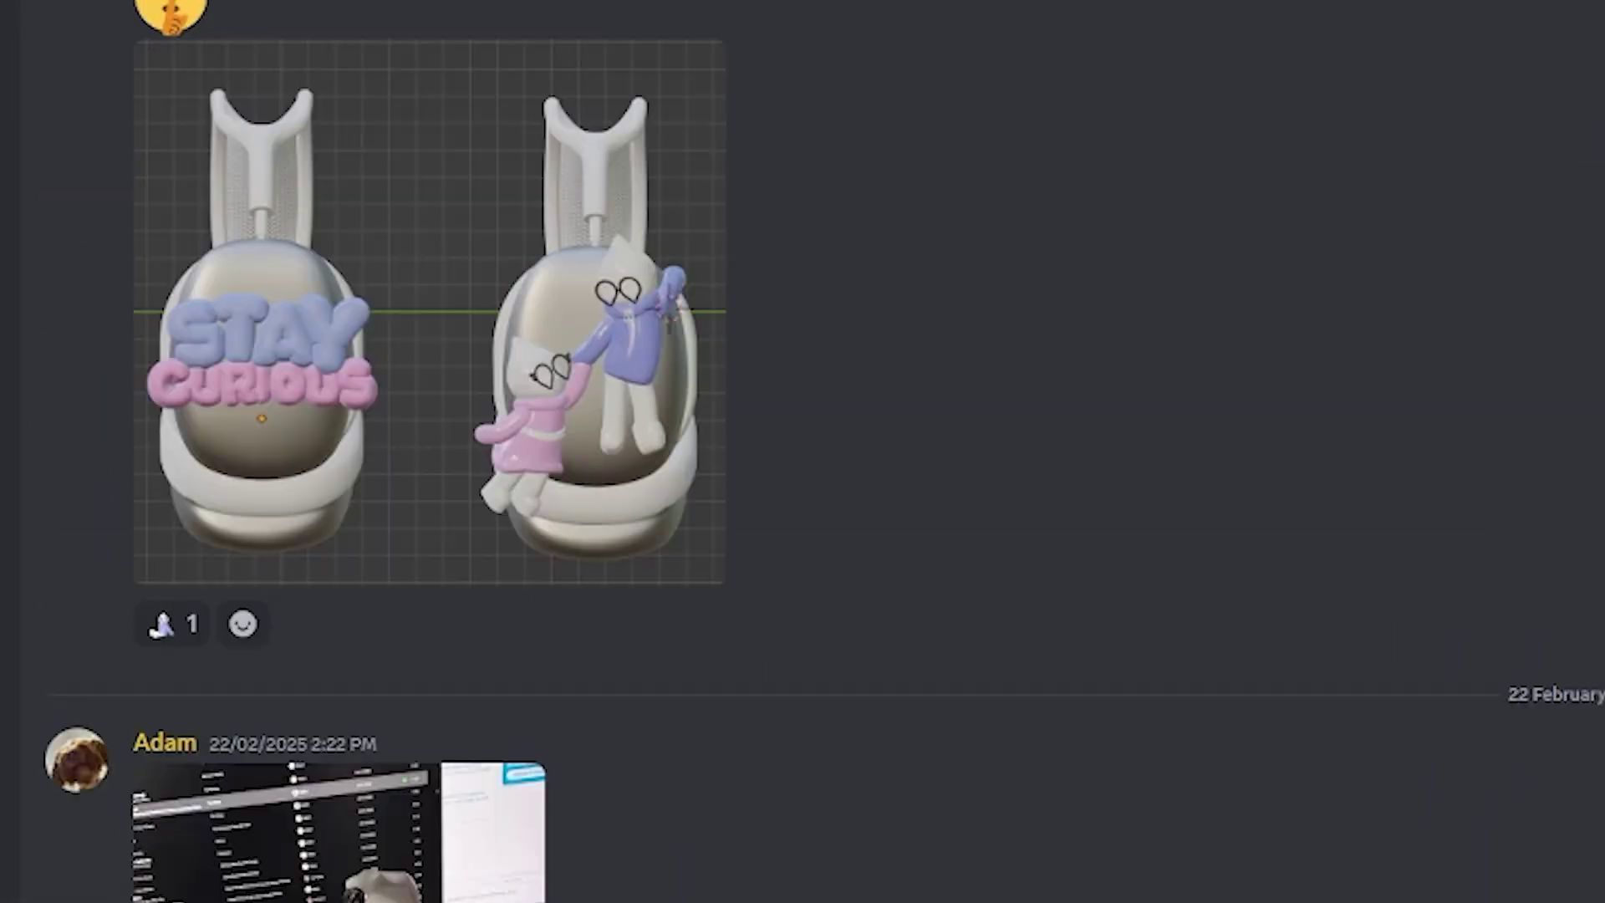
scroll(585, 452, up, 20)
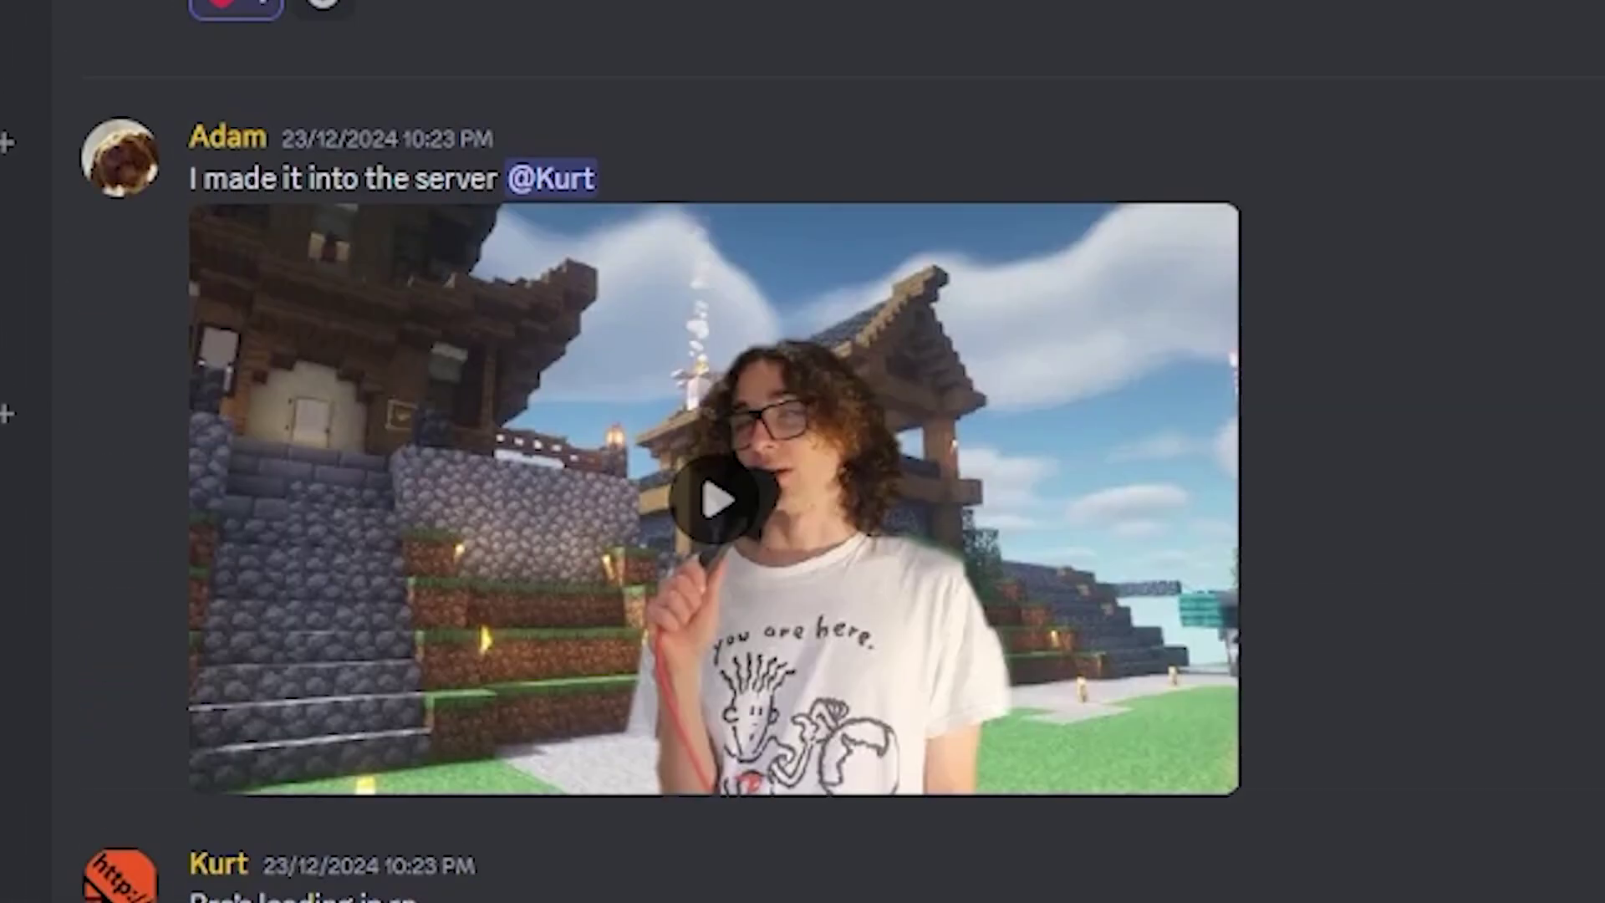